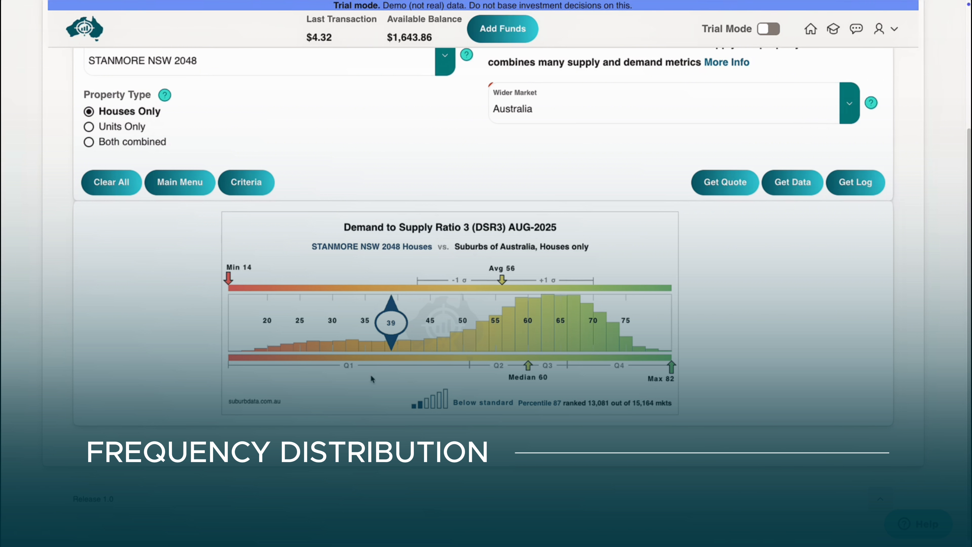
Examine the DSR3 frequency distribution and quartile ranges for Stanmore houses against the suburbs of Australia.
mouse_move(319, 353)
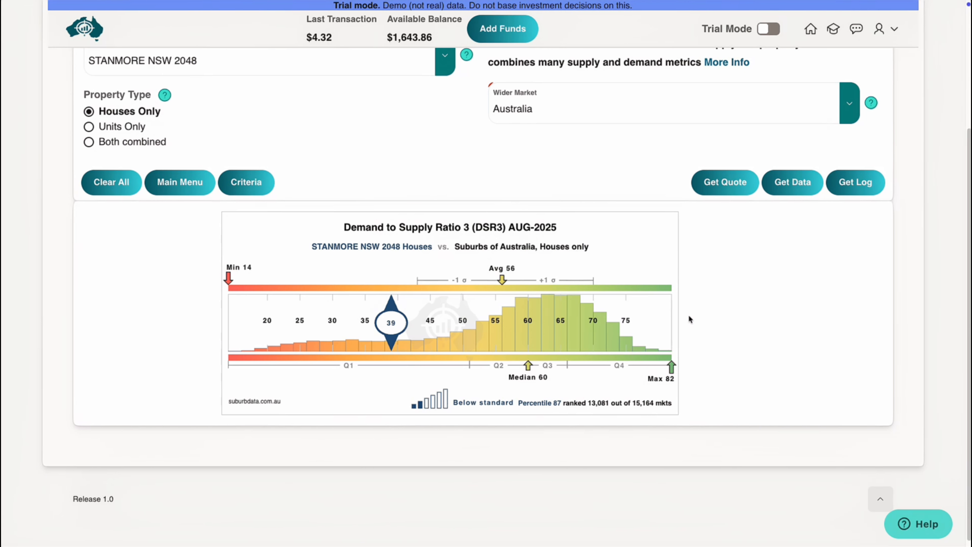
mouse_move(585, 310)
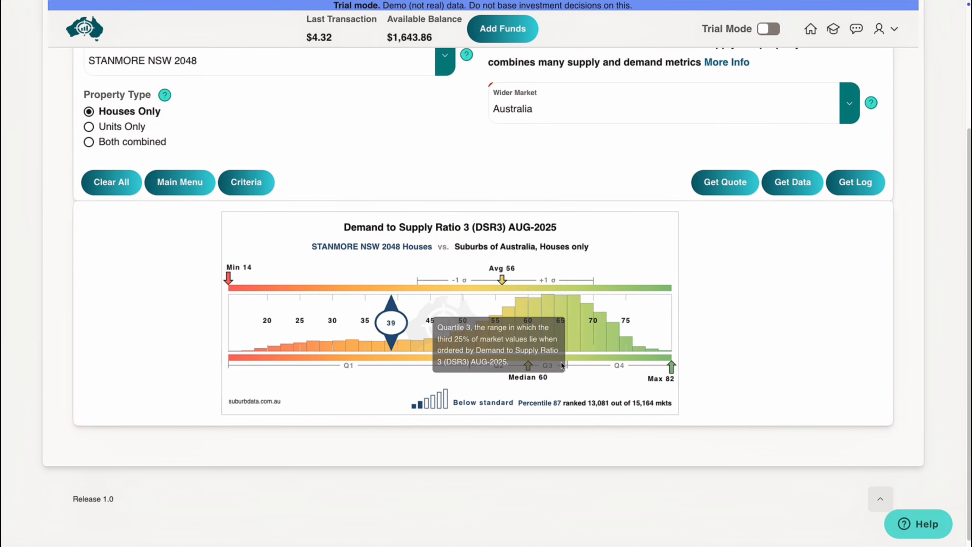
mouse_move(570, 325)
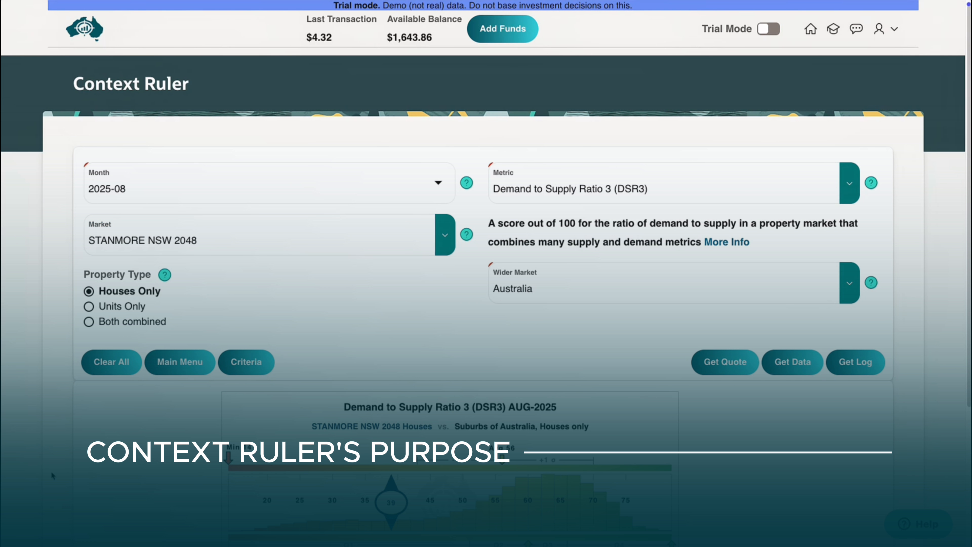
scroll(52, 472, "down", 4)
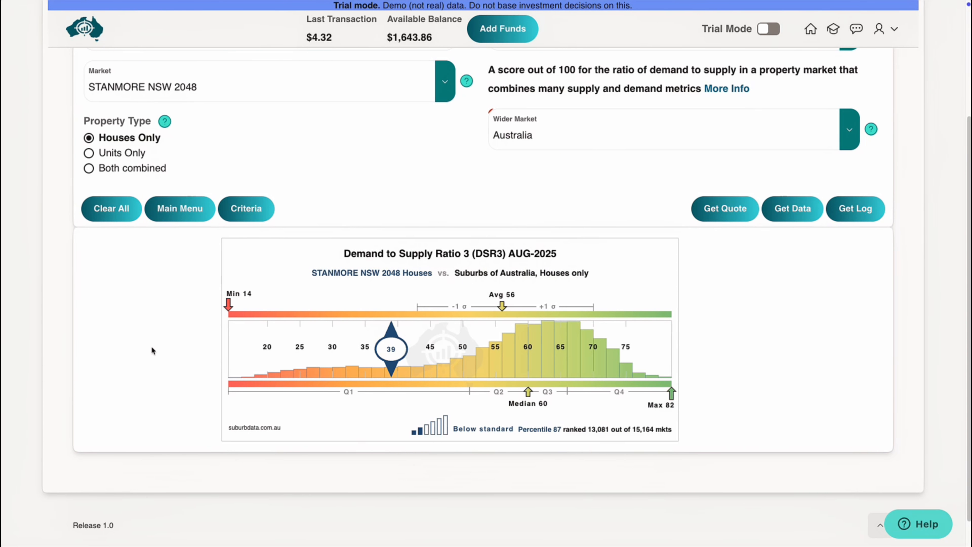
Change the metric to Gross Rental Yield (Yld) and clear the market selection.
scroll(365, 203, "up", 4)
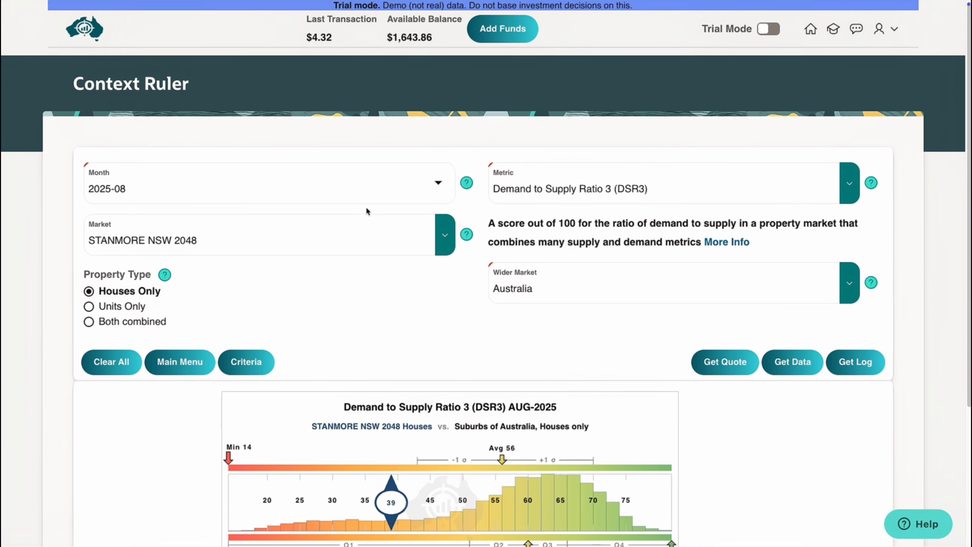
left_click(603, 193)
type("y")
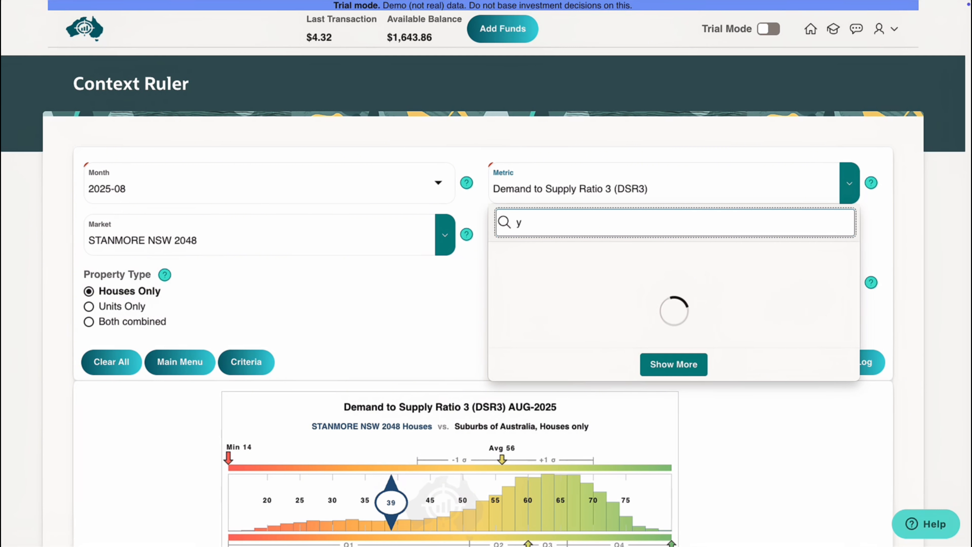
type("ld")
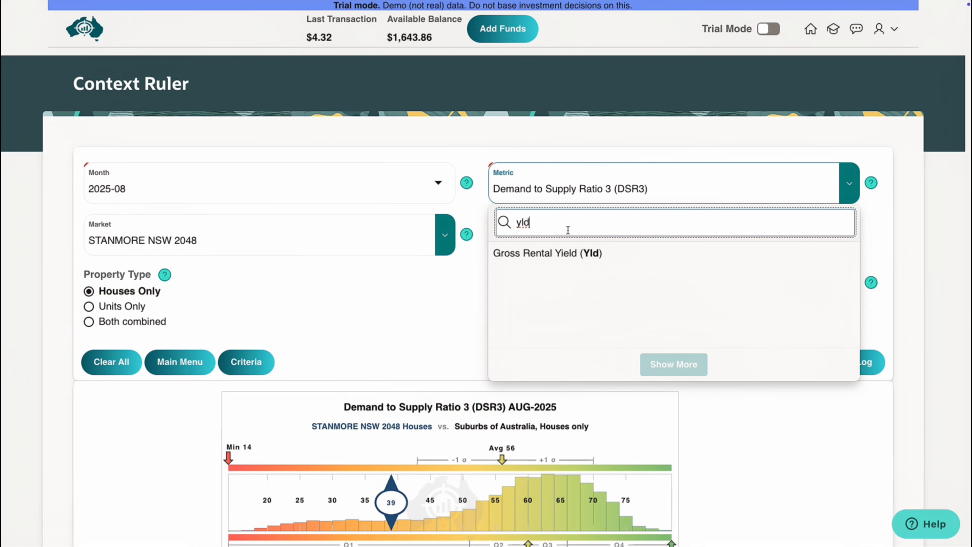
left_click(570, 253)
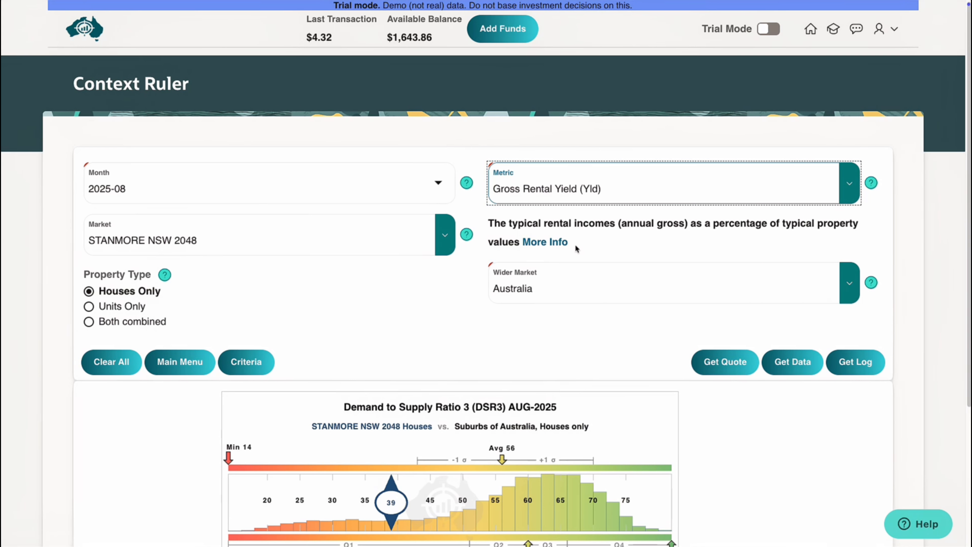
left_click(443, 237)
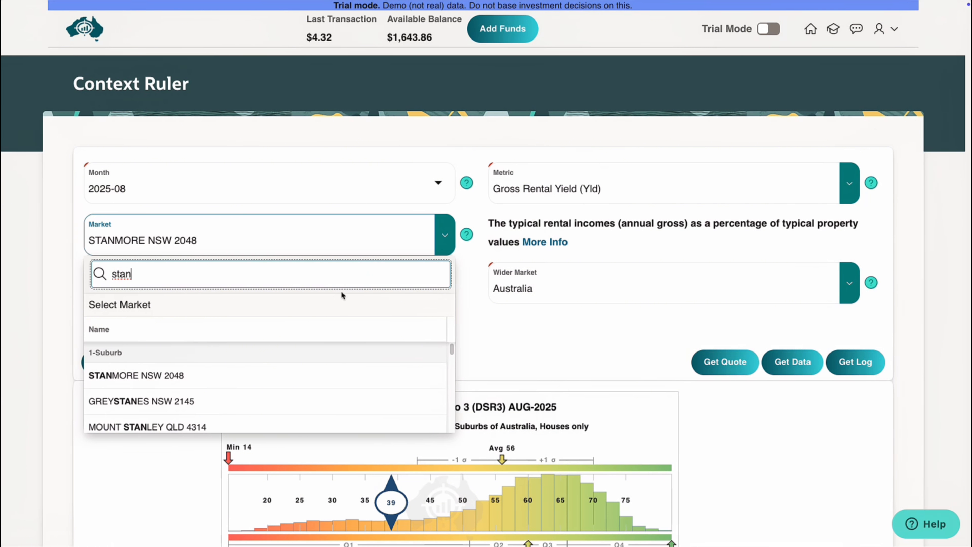
left_click(299, 306)
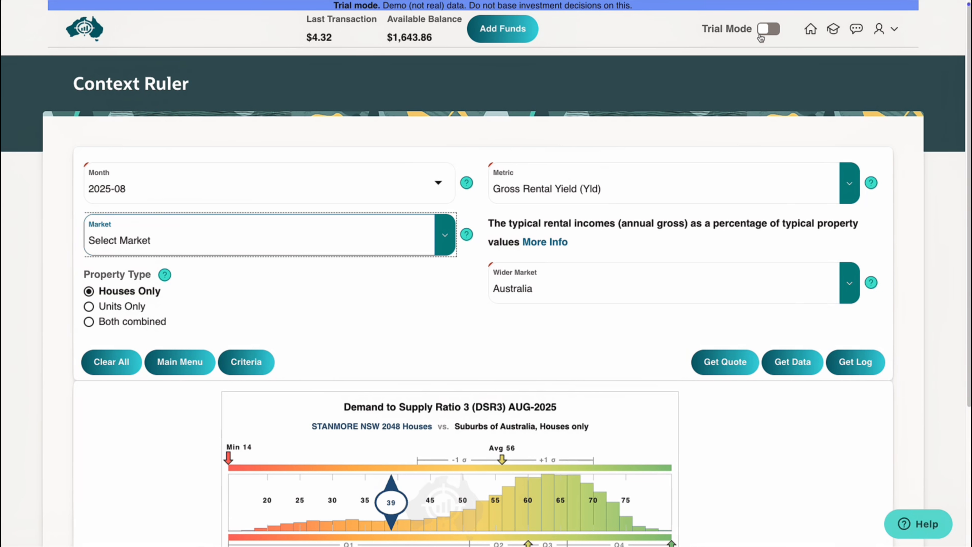
Switch to Live Mode and get the gross rental yield chart for houses across Australia.
left_click(769, 30)
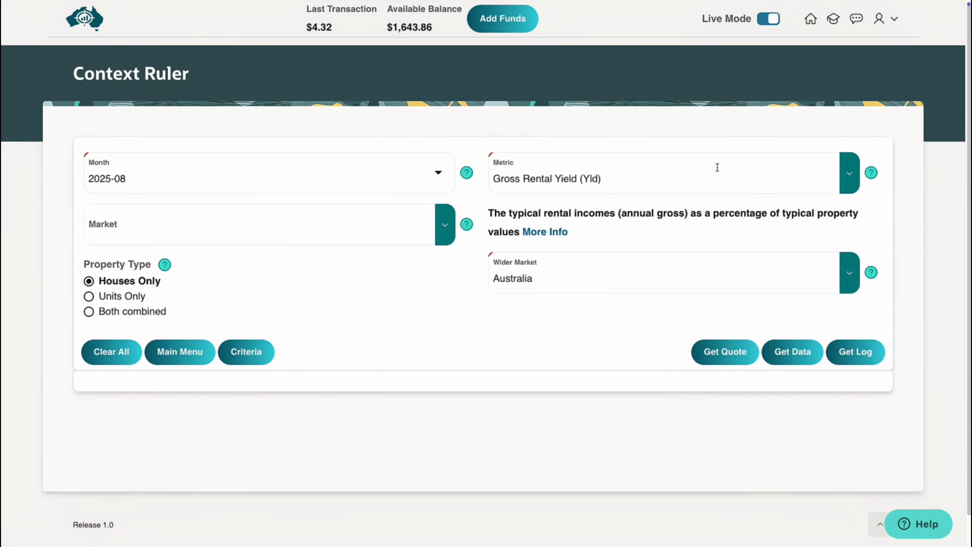
left_click(793, 355)
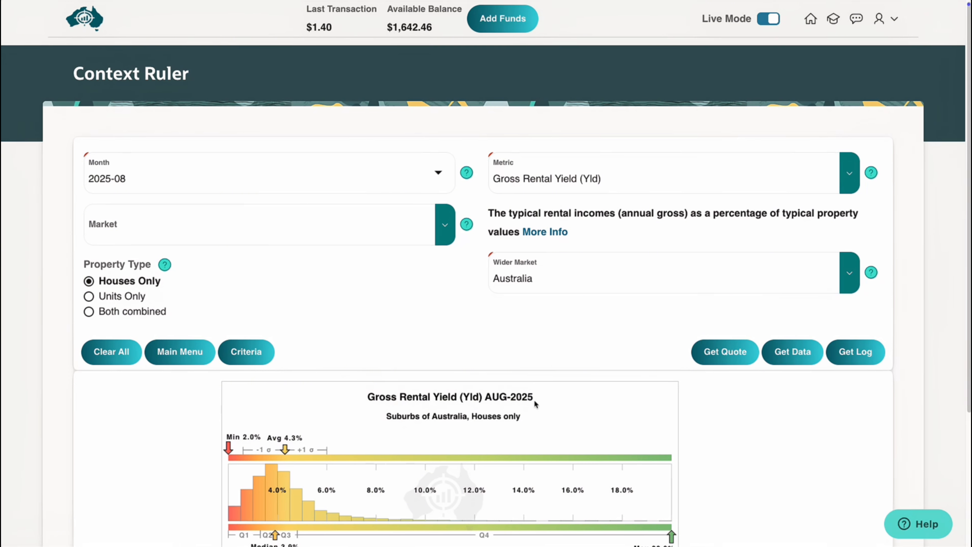
scroll(543, 399, "down", 3)
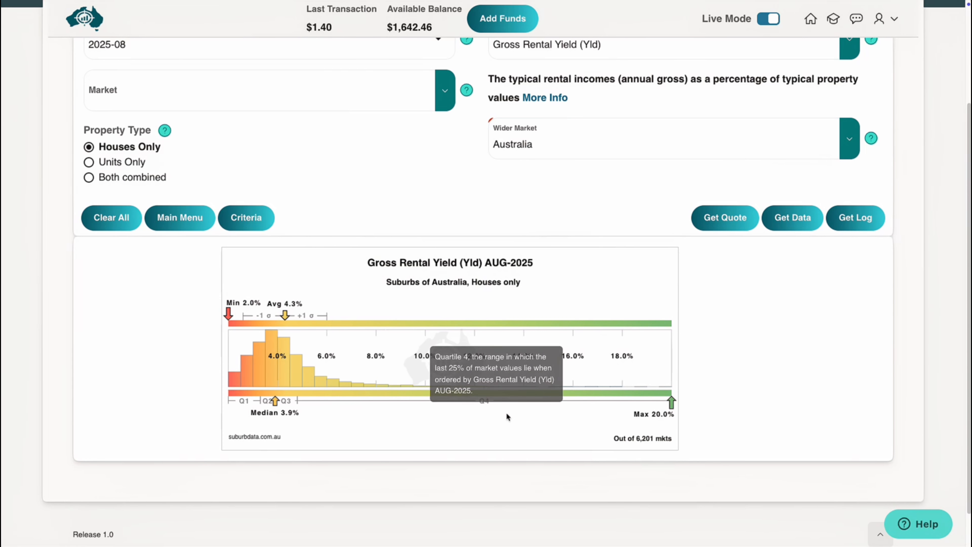
mouse_move(320, 364)
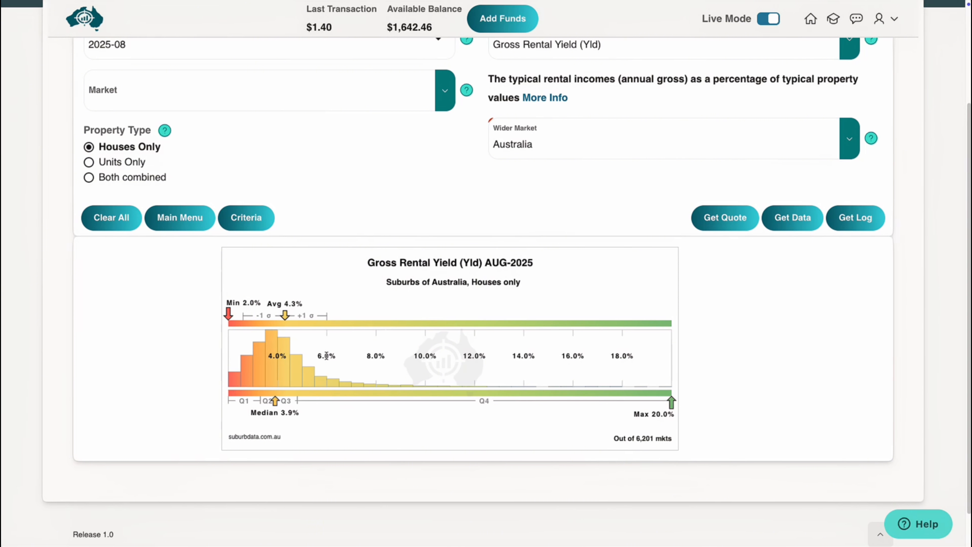
mouse_move(270, 369)
Set the metric to Typical Value (TV) and the wider market to Adelaide (SUA).
scroll(486, 268, "up", 4)
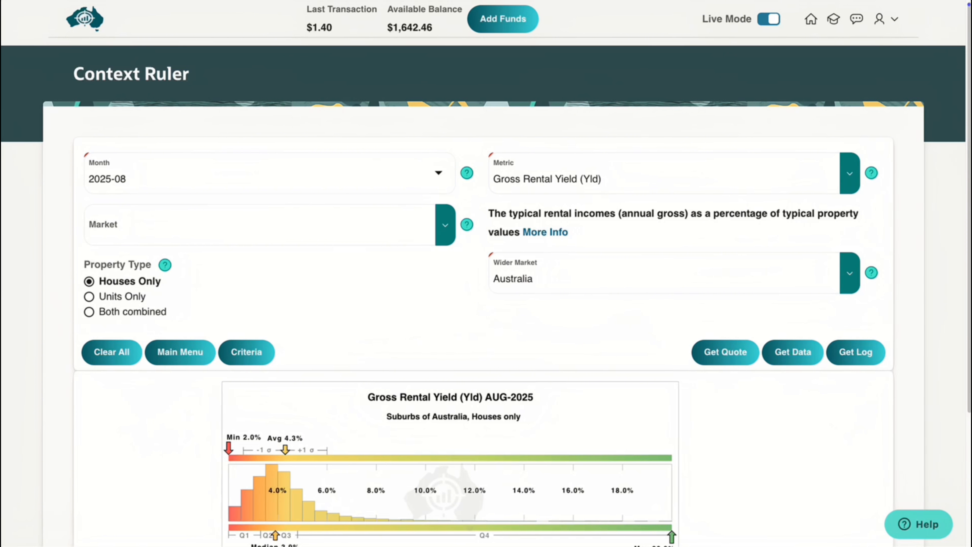
left_click(589, 178)
type("tv")
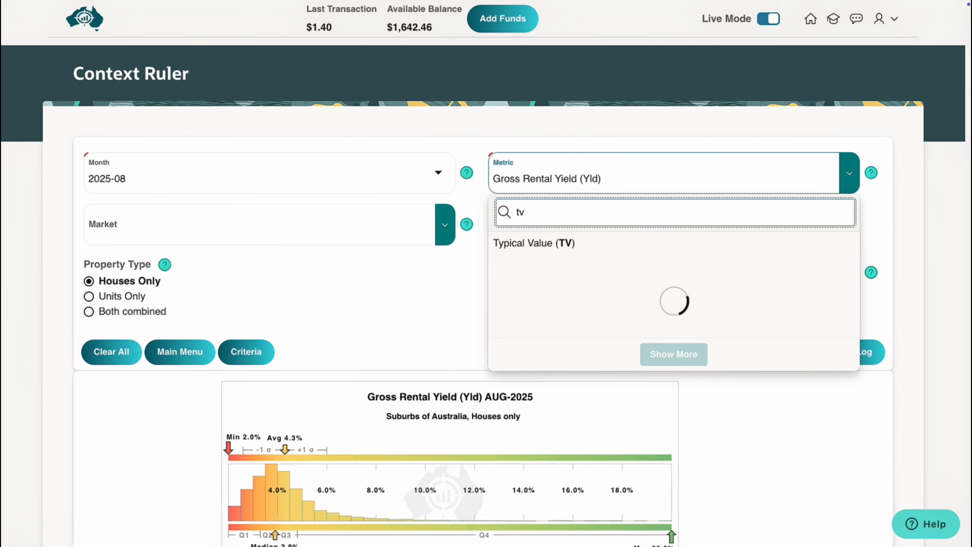
left_click(582, 244)
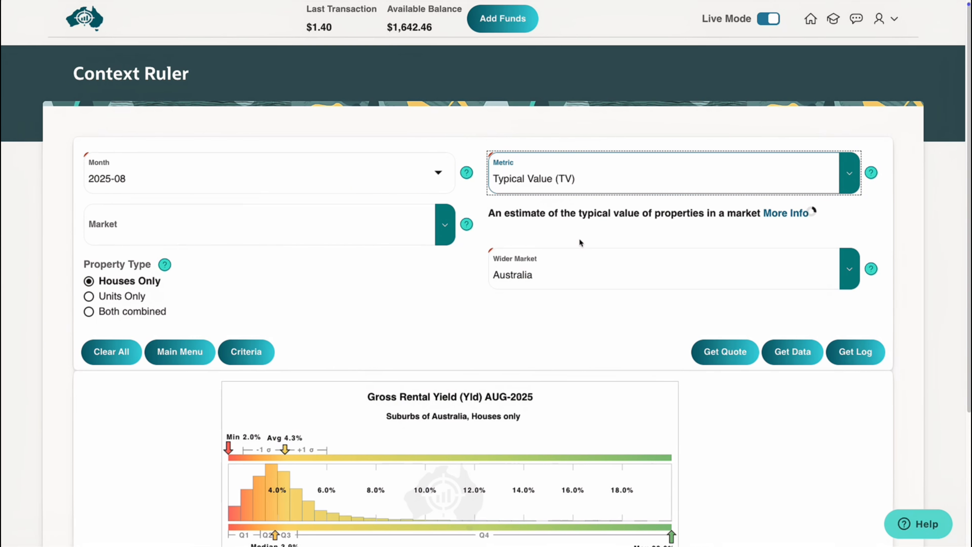
left_click(569, 265)
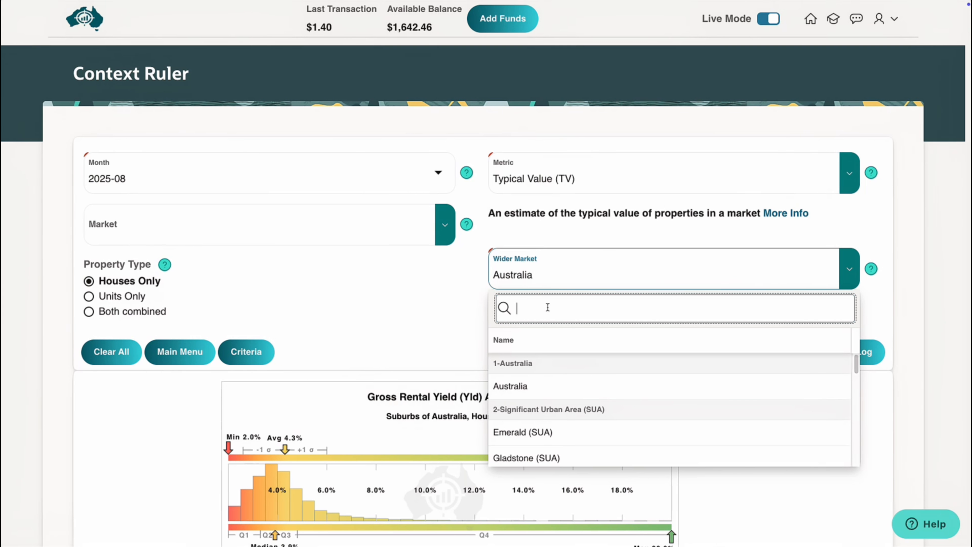
type("Adelaide SUA")
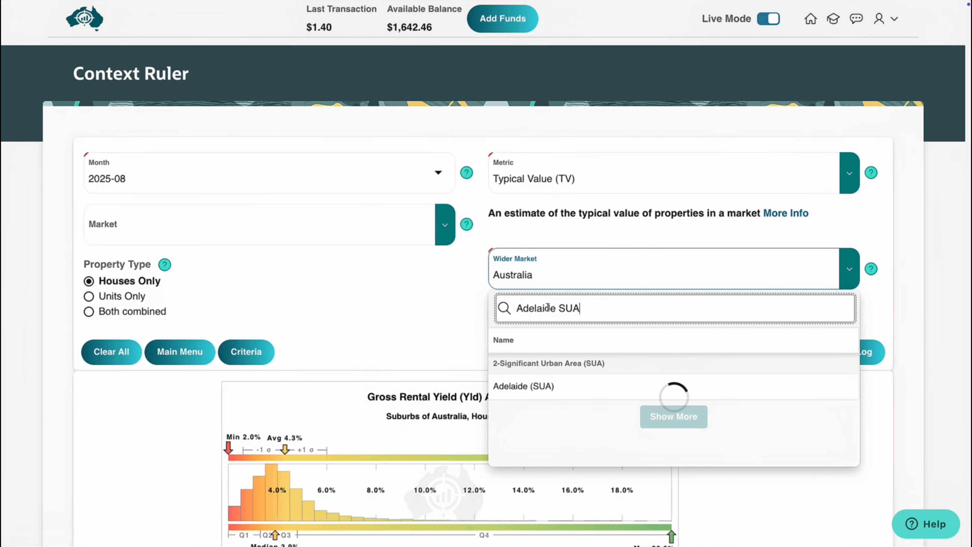
left_click(549, 384)
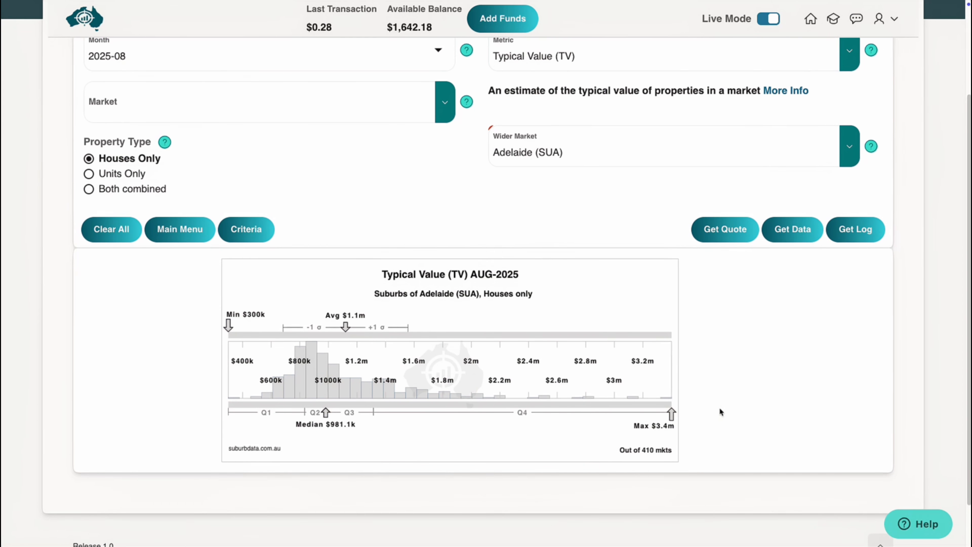
Examine how many Adelaide suburbs fall into each price band of the Typical Value distribution.
scroll(719, 407, "down", 1)
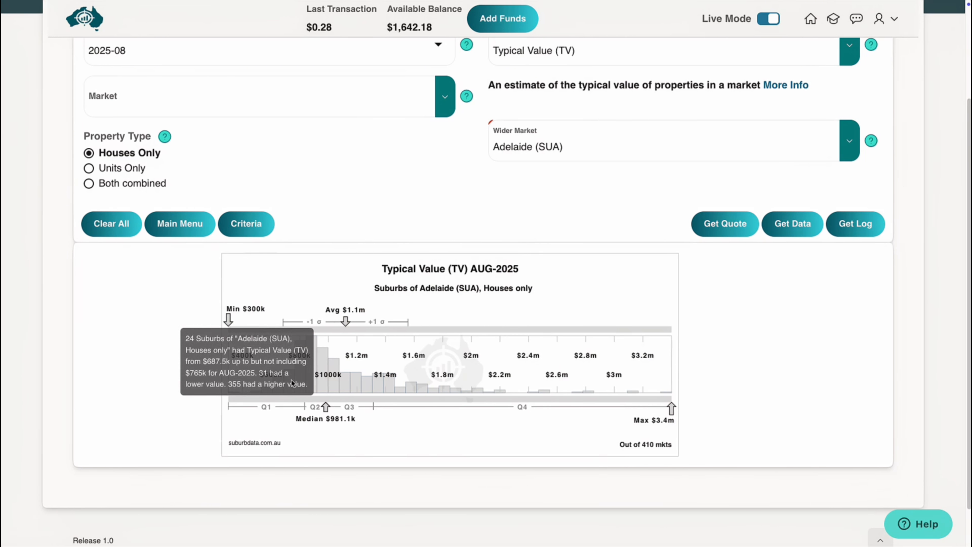
mouse_move(271, 383)
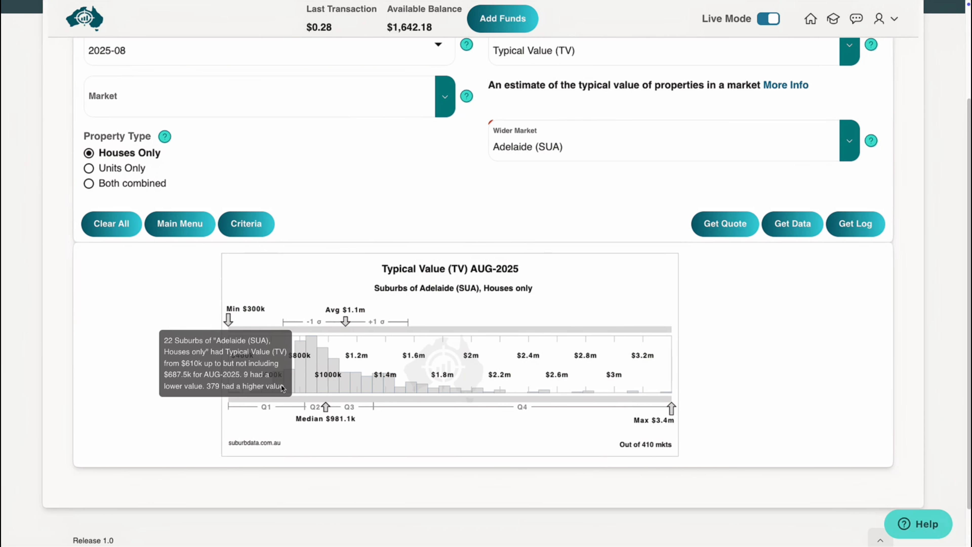
mouse_move(311, 386)
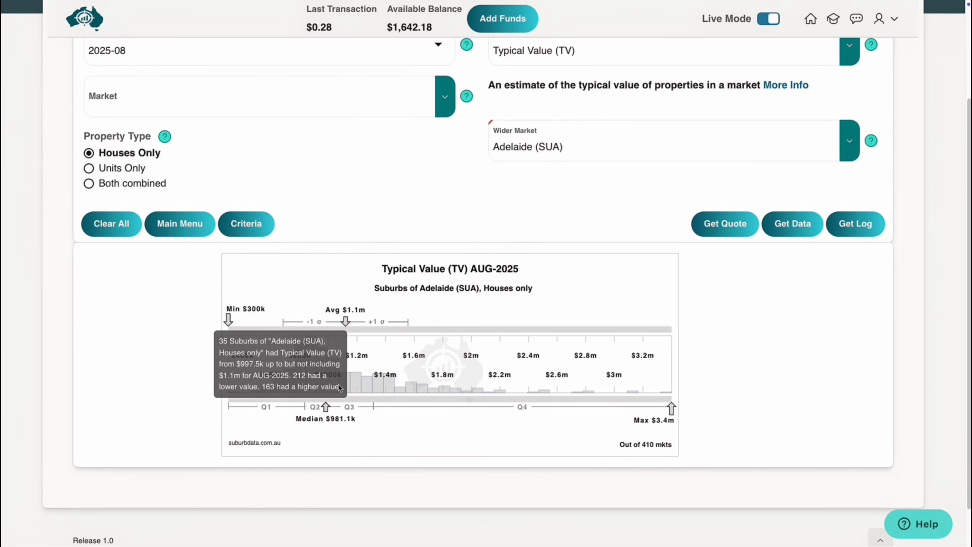
mouse_move(351, 383)
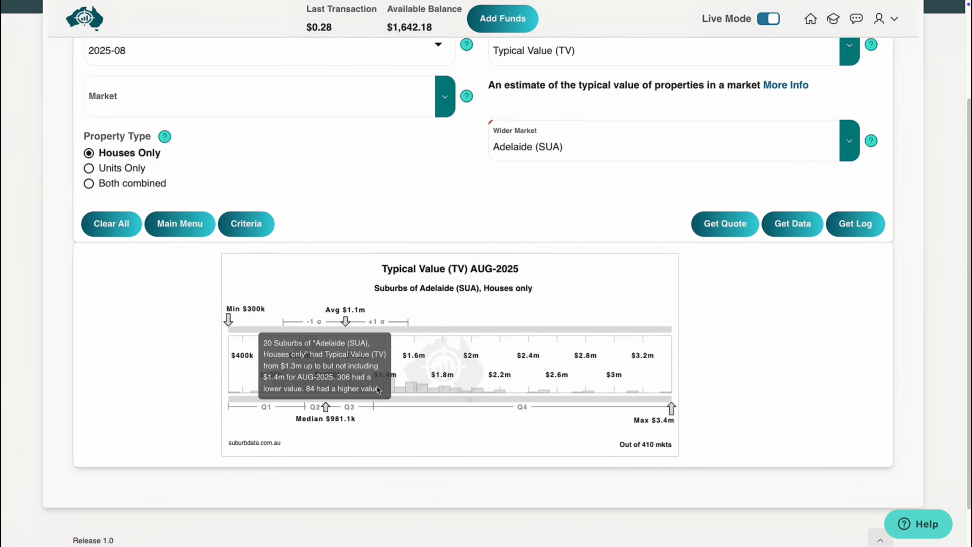
mouse_move(415, 384)
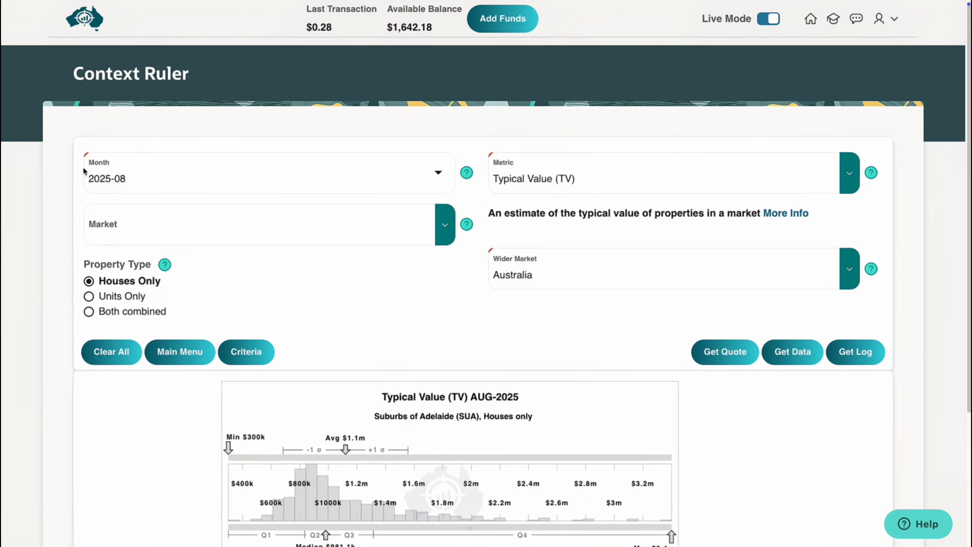
Set the month to 2025-09 and browse the list of available metrics, keeping Typical Value (TV).
left_click(182, 179)
left_click(174, 165)
left_click(663, 171)
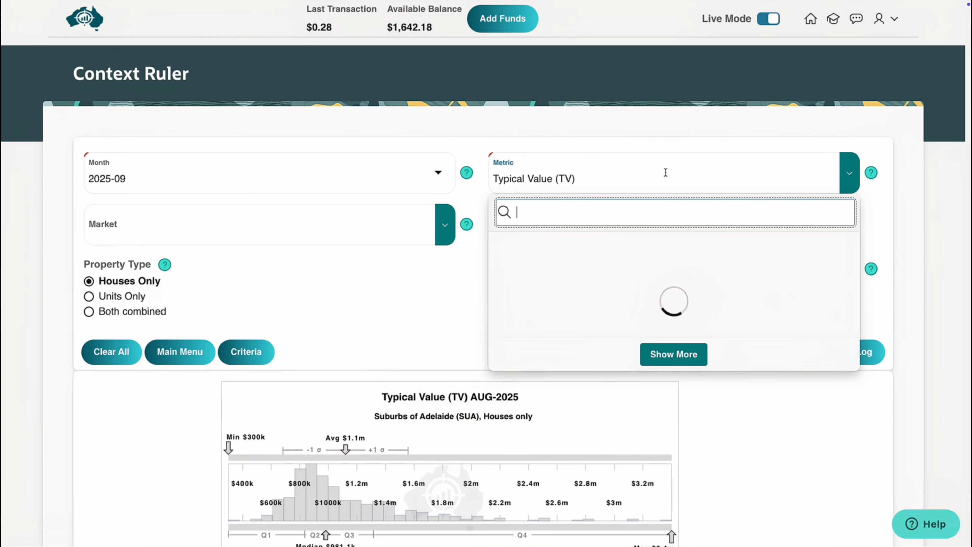
scroll(635, 260, "down", 4)
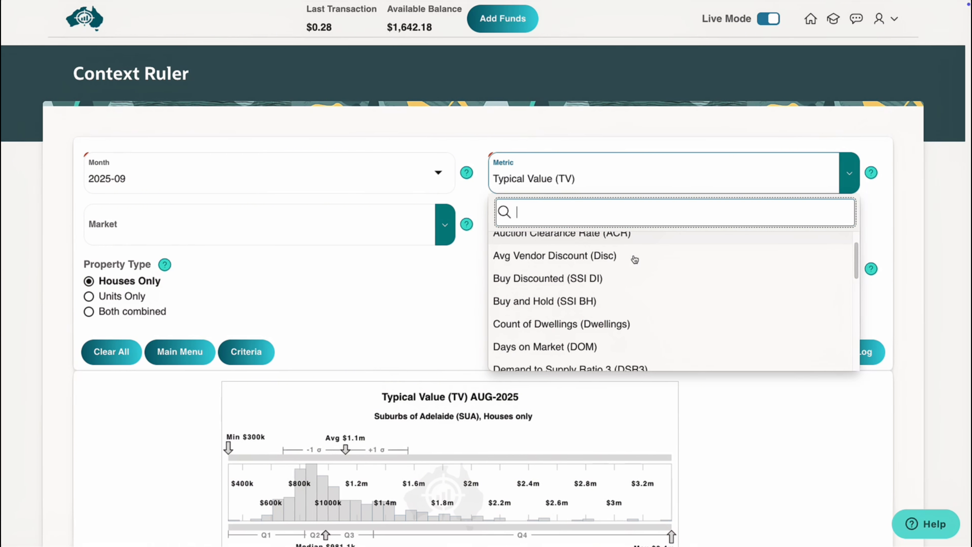
left_click(868, 211)
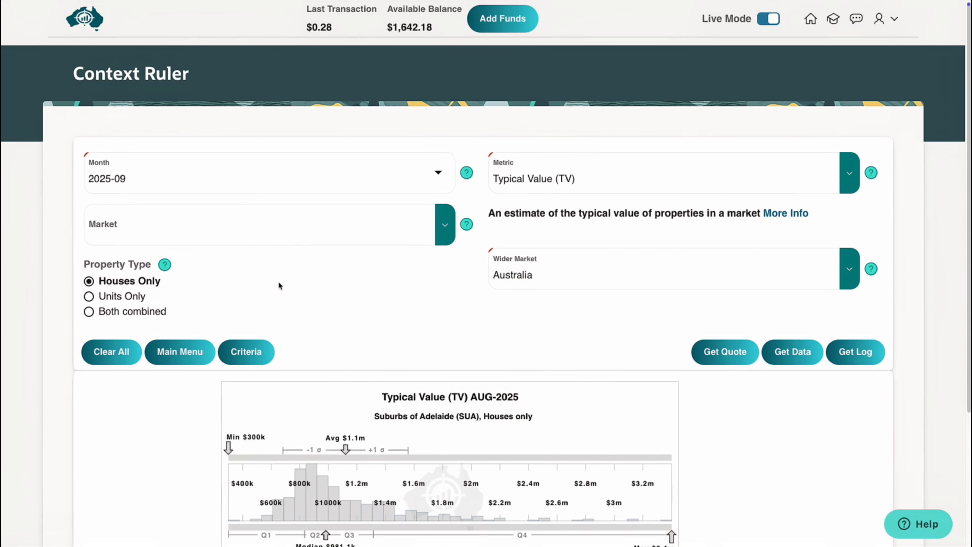
Name the criteria "TV Australia Houses 2025-09", mark them as a favourite, and close the criteria dialog without saving.
left_click(252, 358)
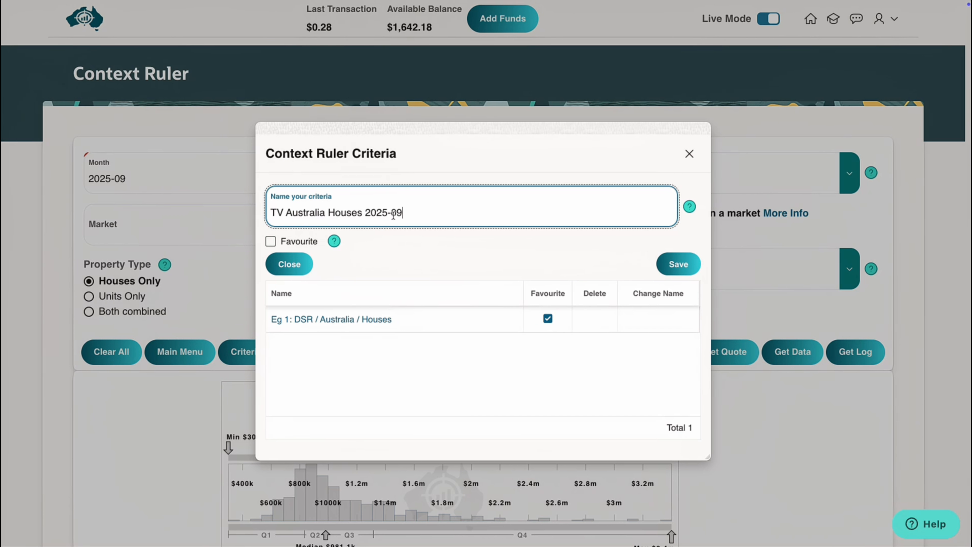
left_click(270, 241)
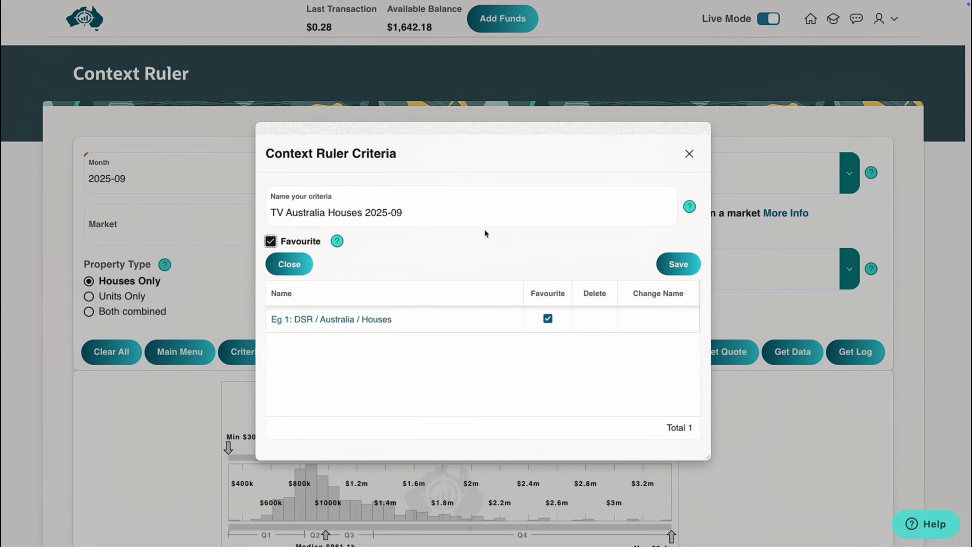
left_click(690, 153)
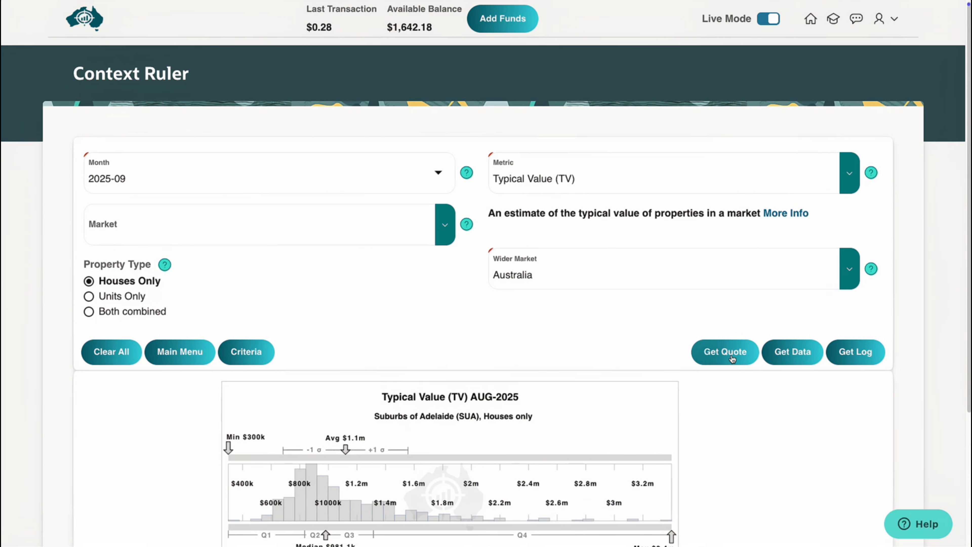
Get a quote for the 2025-09 Typical Value data on Australian houses and review its itemised costs.
left_click(731, 359)
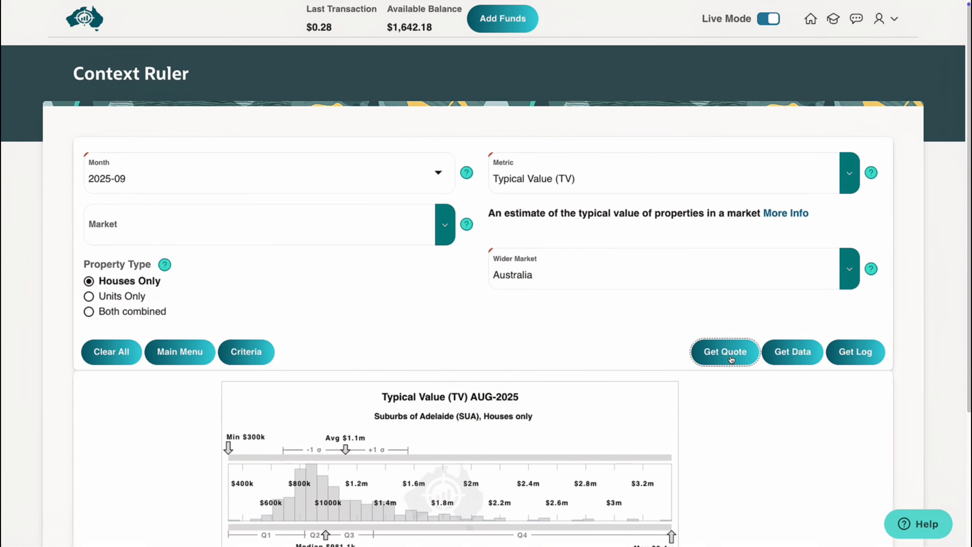
left_click(731, 358)
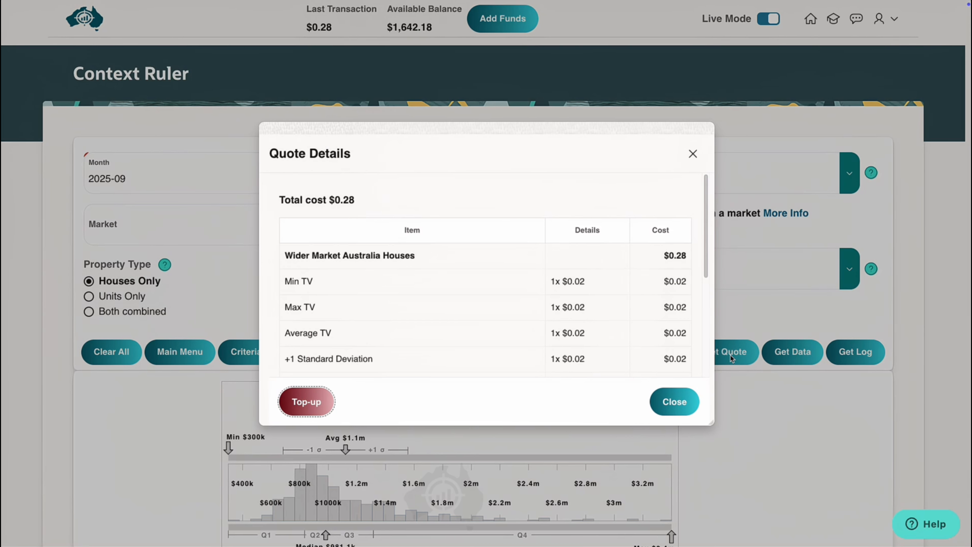
scroll(669, 292, "down", 5)
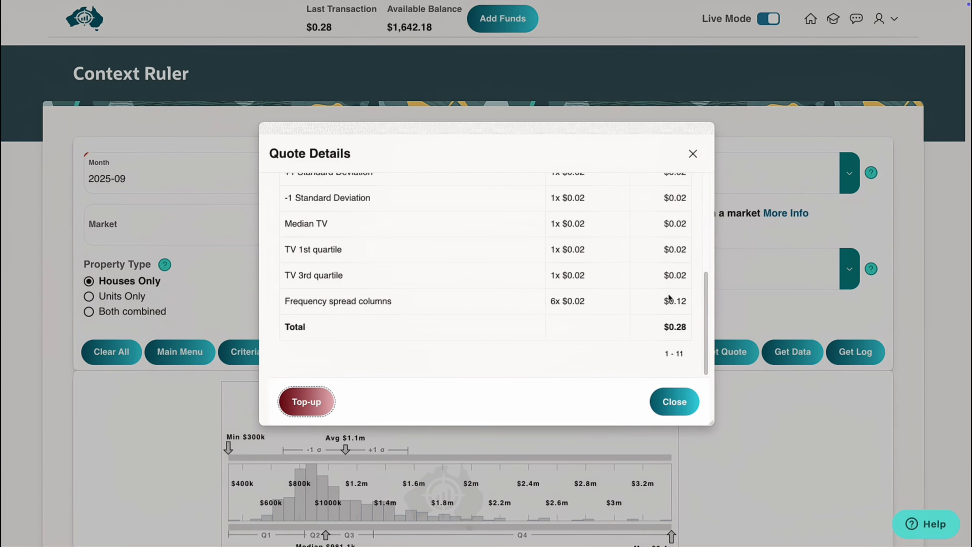
scroll(669, 293, "up", 1)
scroll(668, 298, "up", 5)
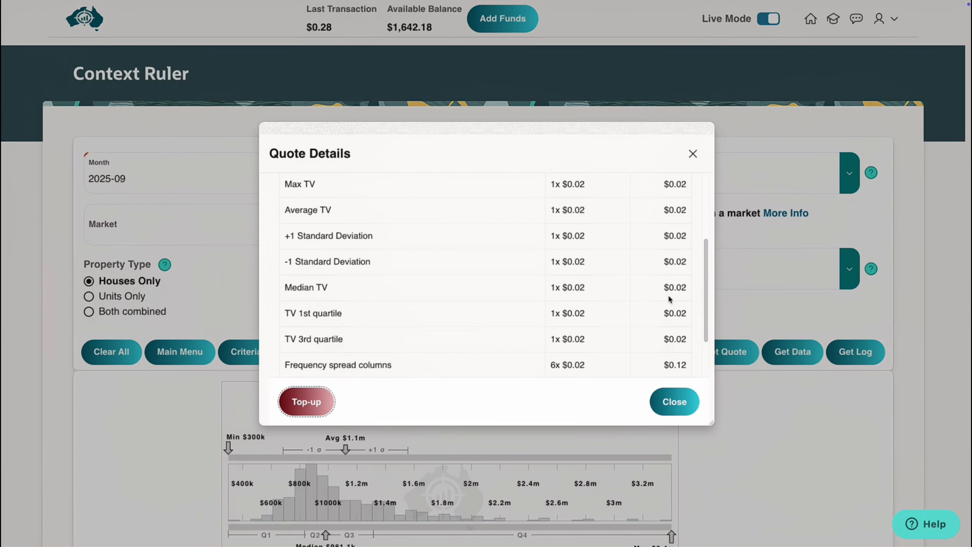
Go through the cost of each Typical Value statistic in the quote details and close the quote.
scroll(668, 299, "up", 1)
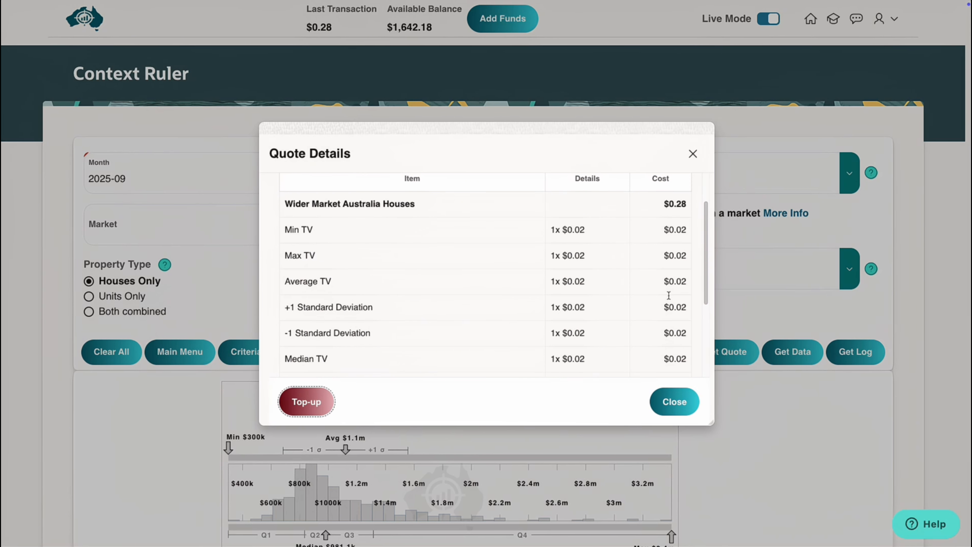
scroll(669, 299, "down", 2)
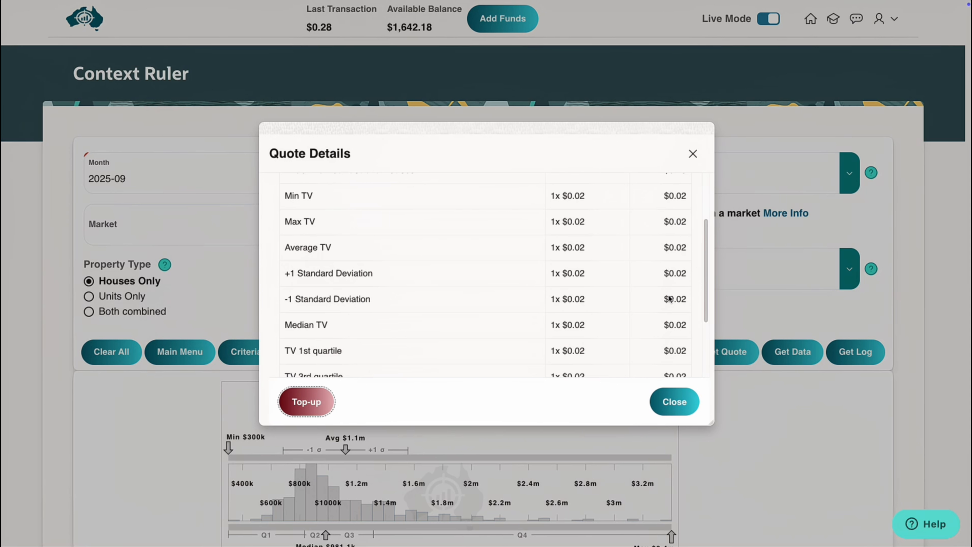
scroll(669, 295, "down", 1)
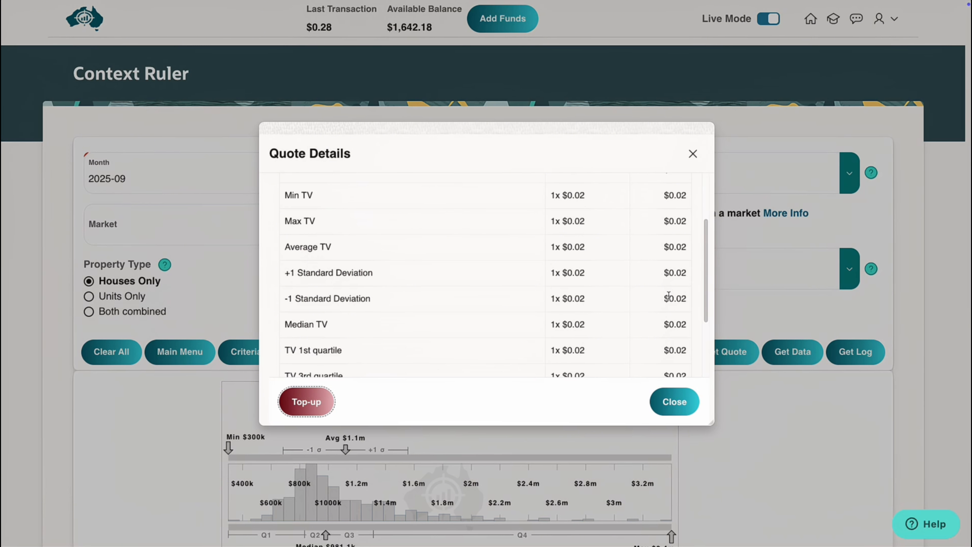
scroll(668, 295, "down", 1)
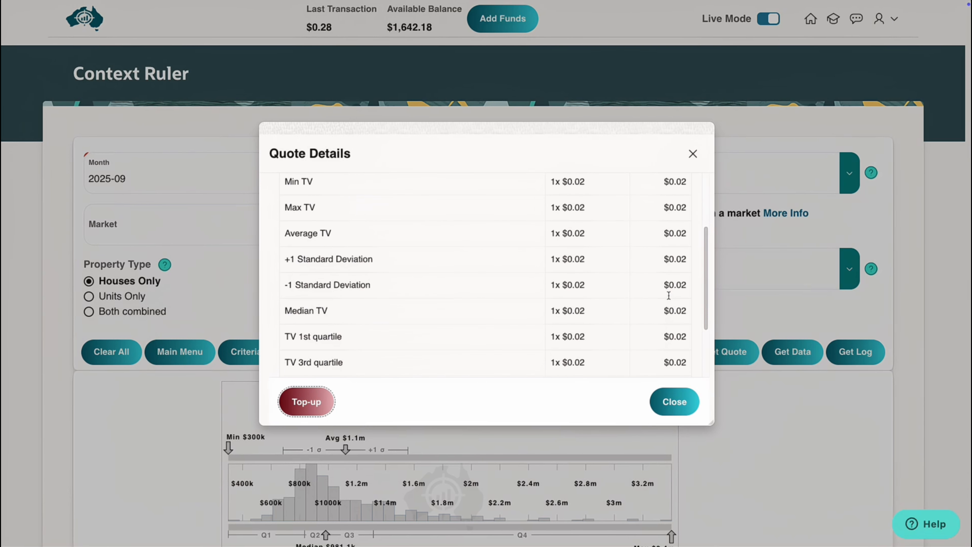
left_click(672, 400)
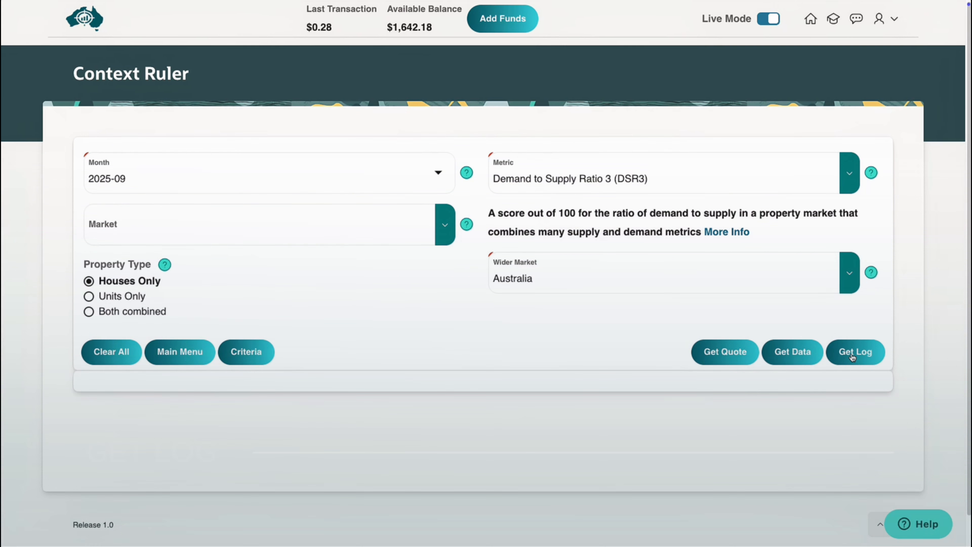
Reload the logged request "TV Adelaide (SUA) Houses 2025-08" from the request log and get its data.
left_click(852, 355)
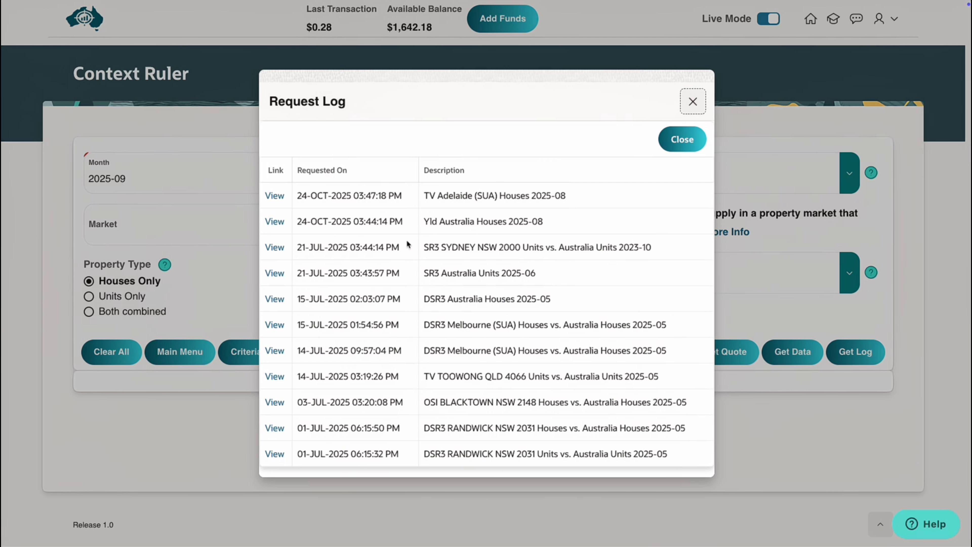
left_click(282, 195)
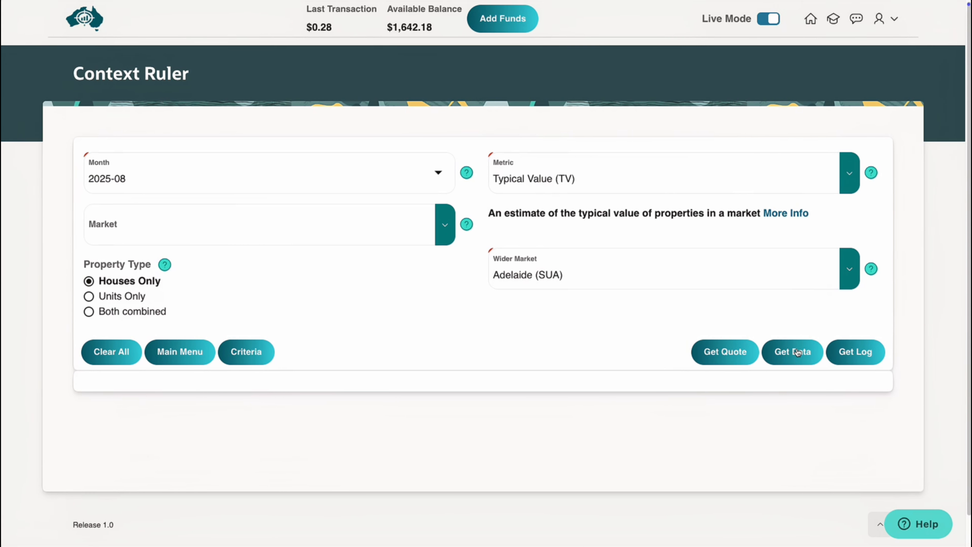
left_click(797, 351)
scroll(443, 331, "down", 2)
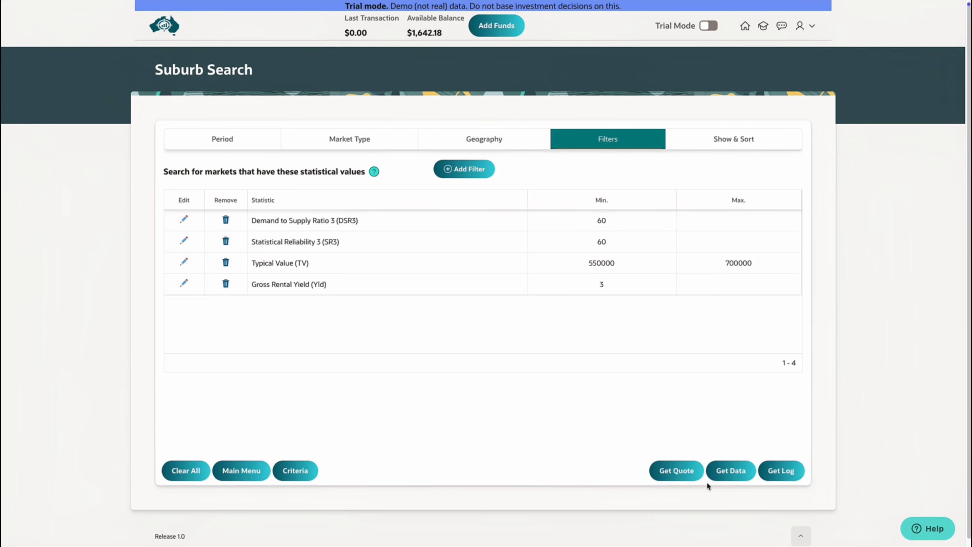
Run the filtered suburb search and chart the Demand to Supply Ratio 3 of Townsville (SA3) houses against Australia in the Context Ruler.
left_click(730, 470)
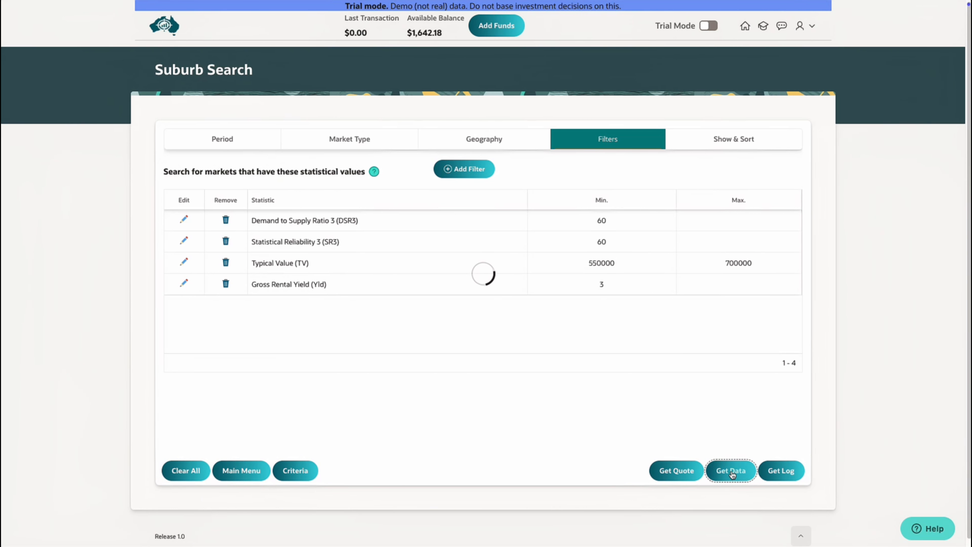
scroll(727, 467, "down", 5)
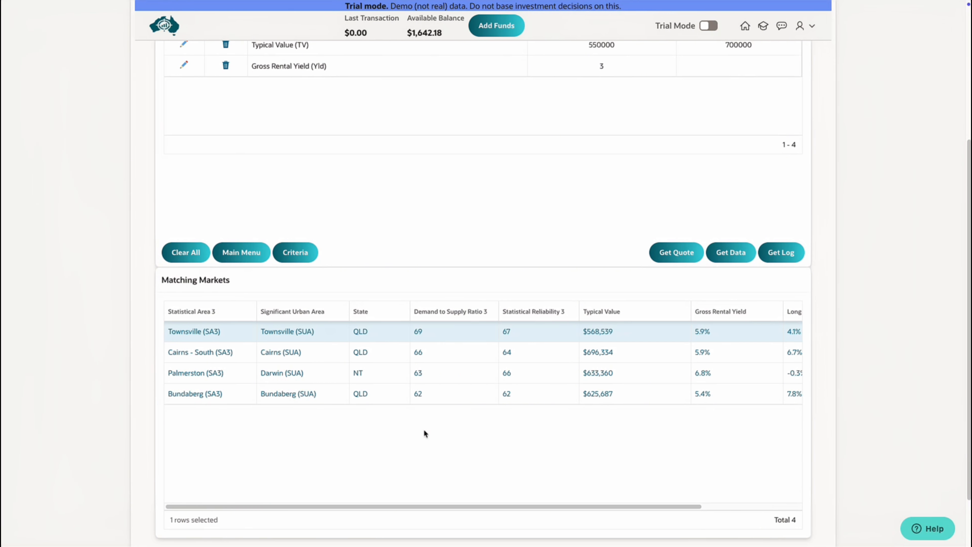
left_click(418, 331)
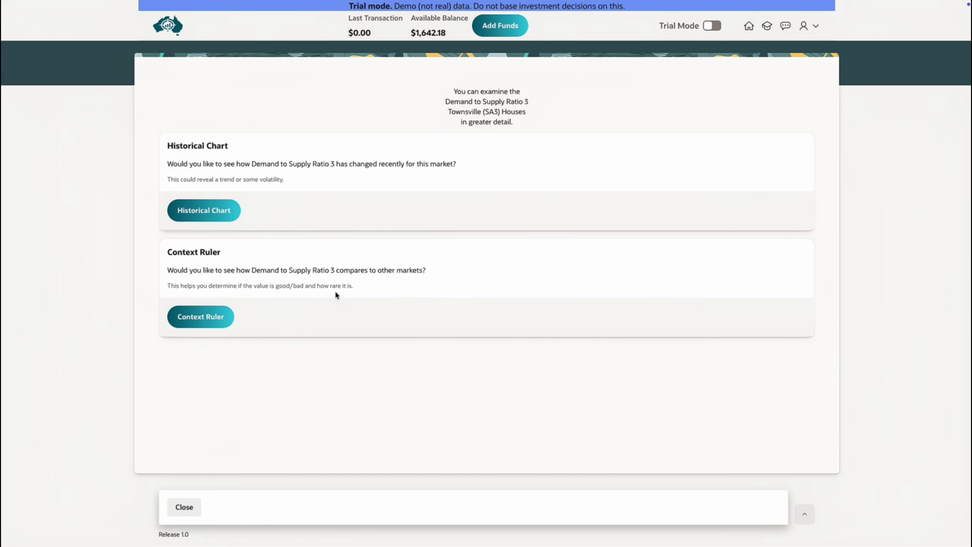
left_click(207, 322)
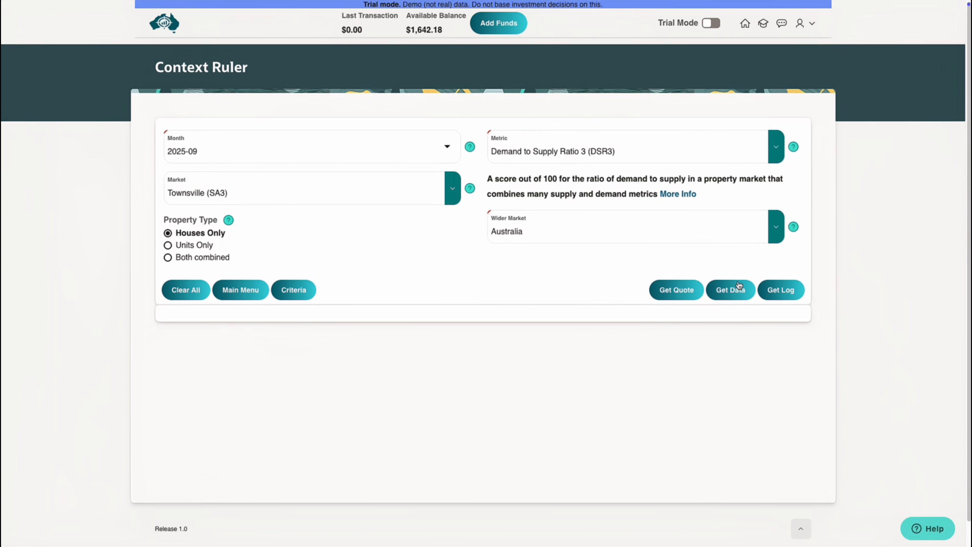
left_click(736, 294)
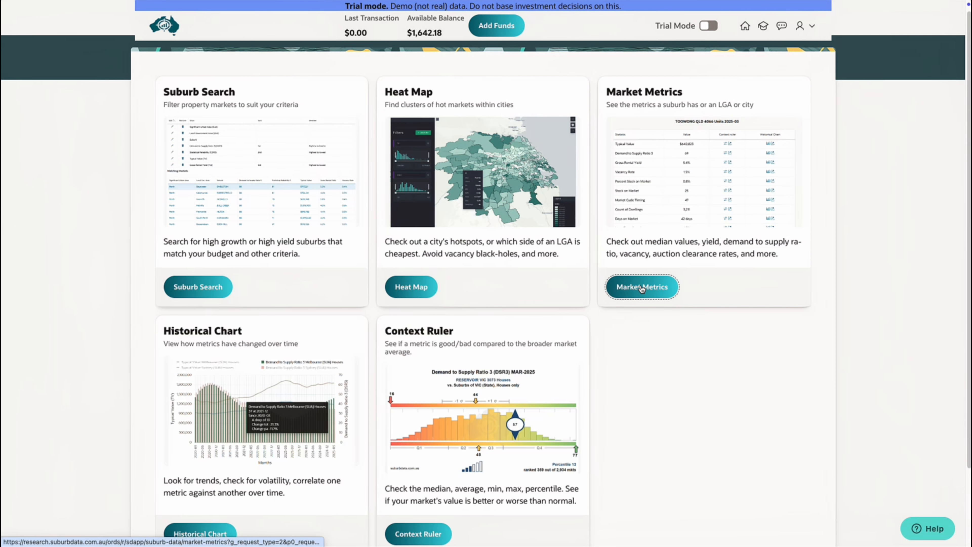
Open Market Metrics and get the 2025-09 statistics for houses in Blacktown NSW 2148.
left_click(641, 287)
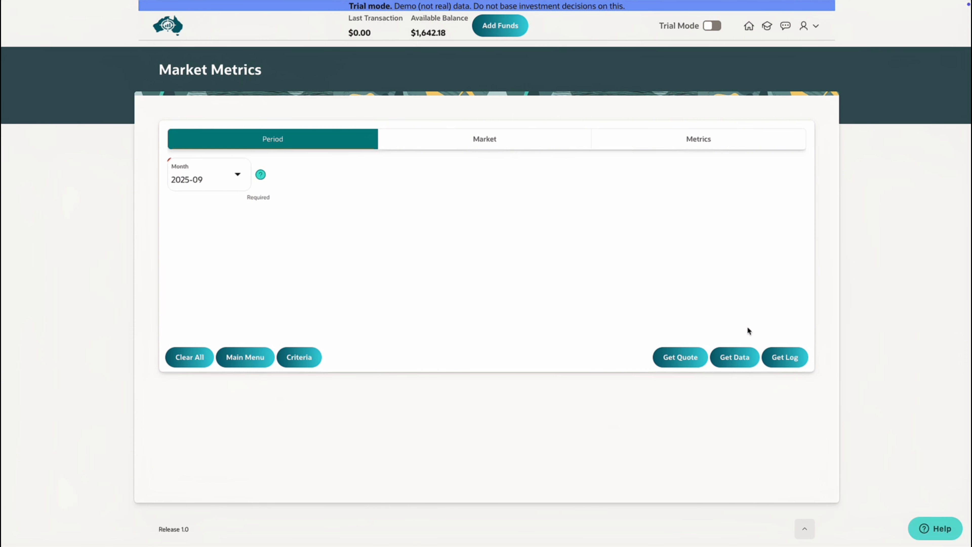
left_click(737, 360)
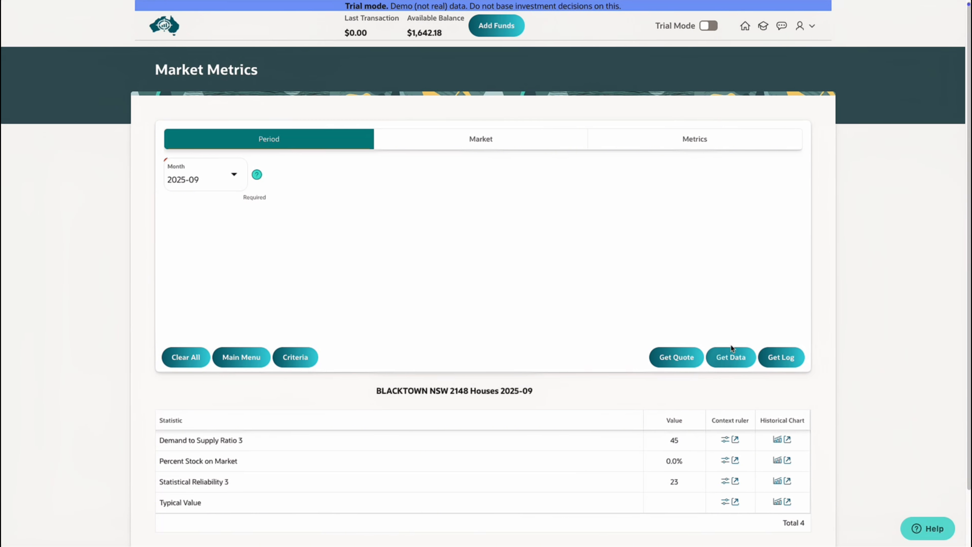
scroll(731, 346, "down", 1)
scroll(731, 344, "down", 1)
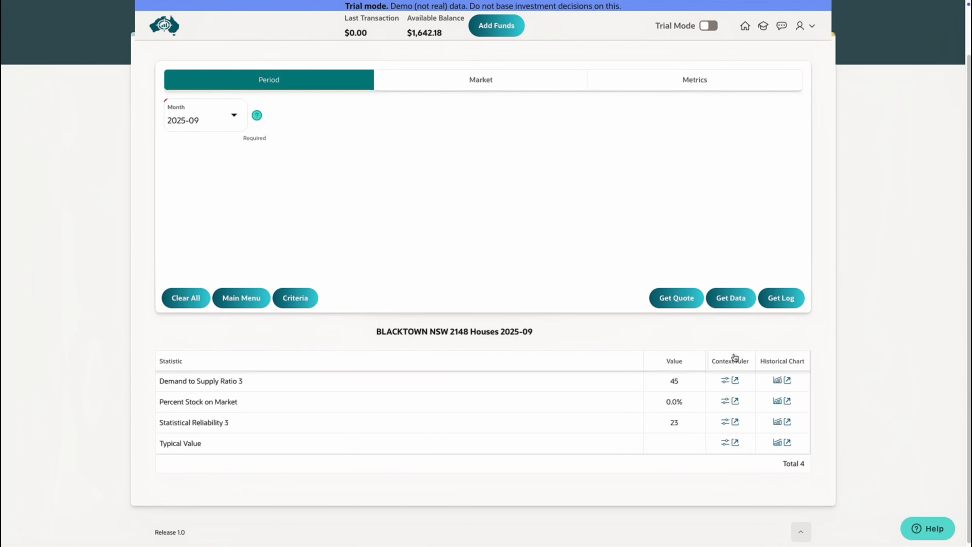
Preview Blacktown's Demand to Supply Ratio 3 in the pop-up Context Ruler, and get the same data on the full Context Ruler page.
left_click(725, 380)
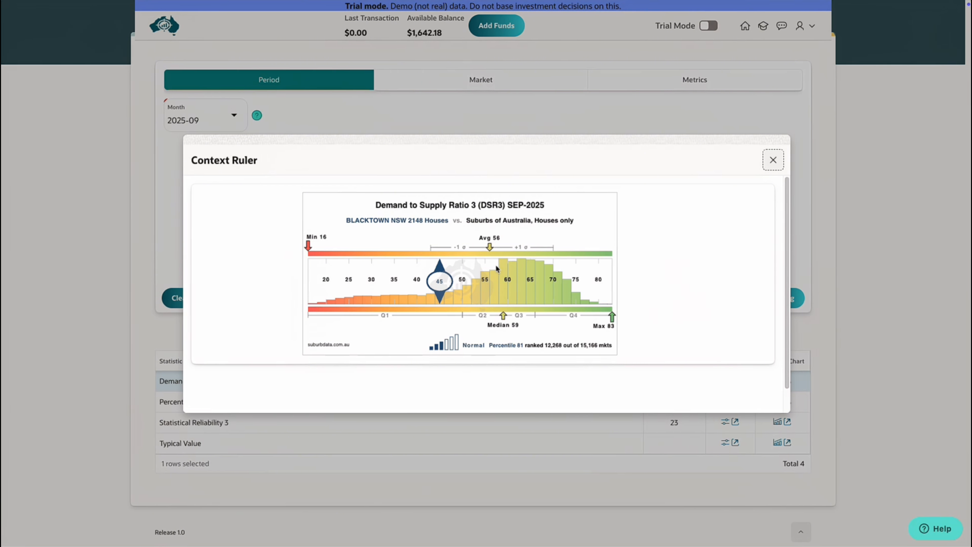
left_click(773, 160)
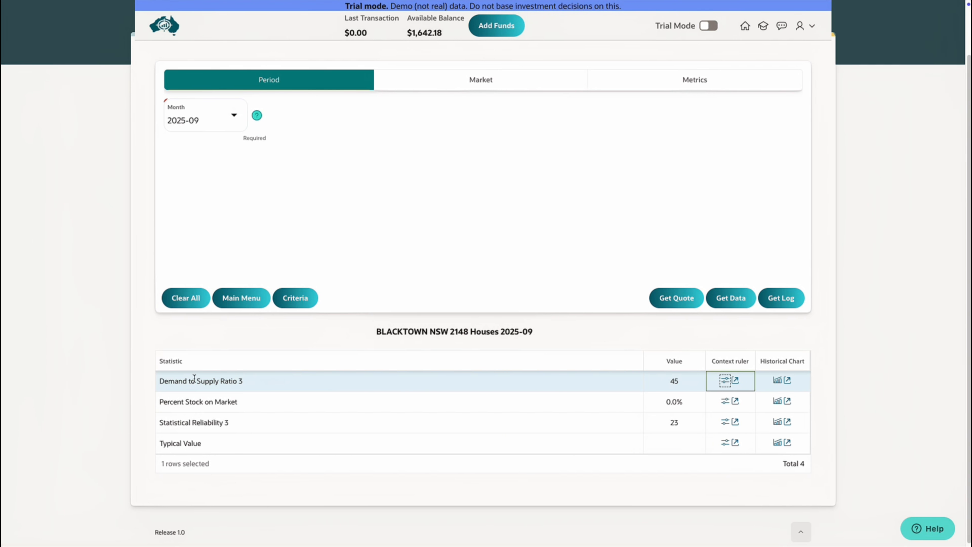
left_click(735, 379)
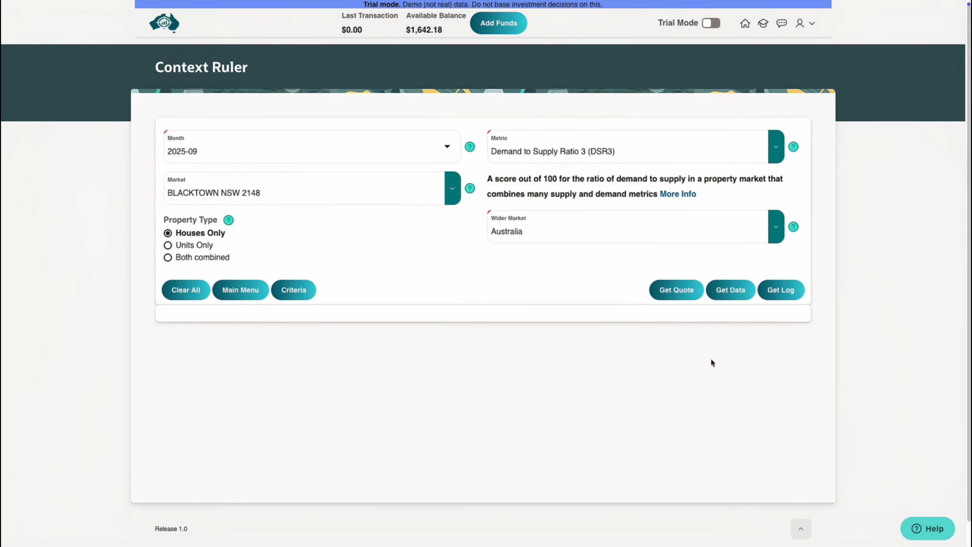
left_click(720, 292)
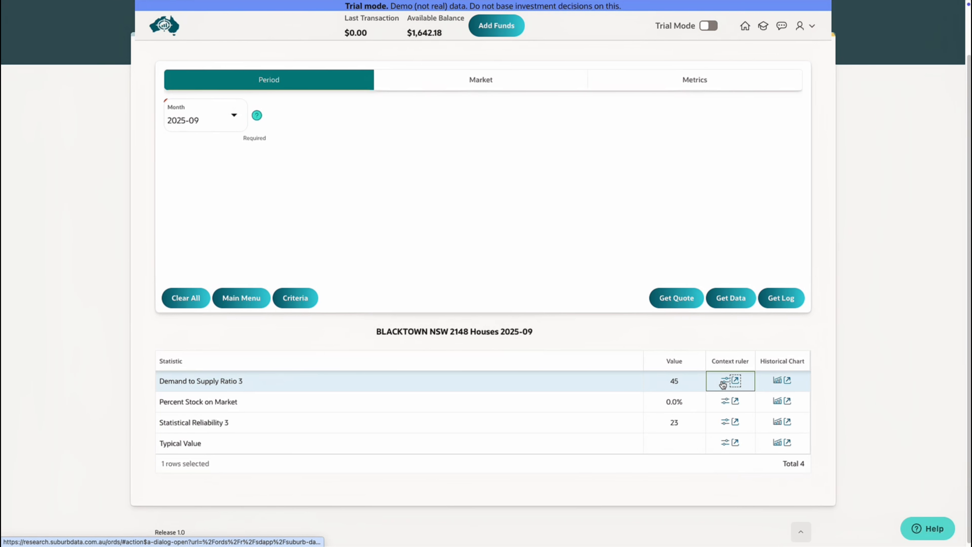